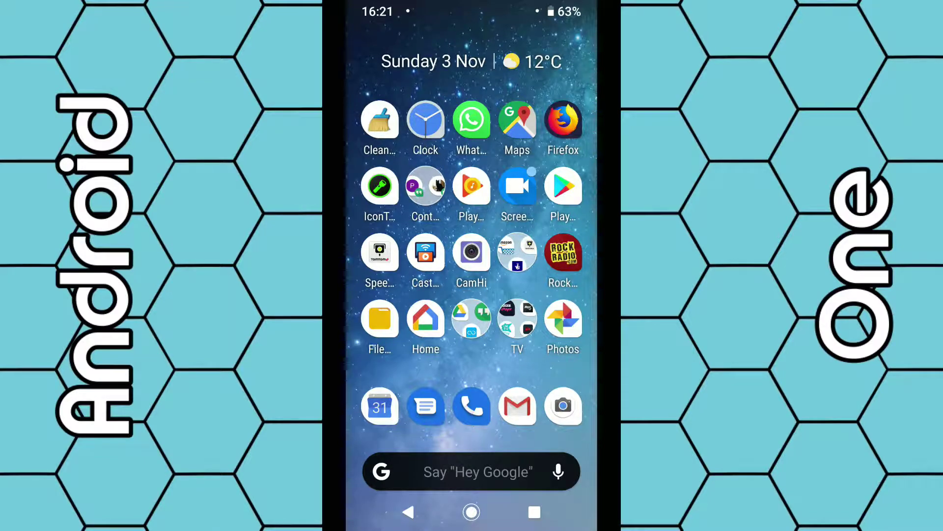
Swipe up on the home screen to show the alphabetical app drawer.
drag(472, 442, 472, 148)
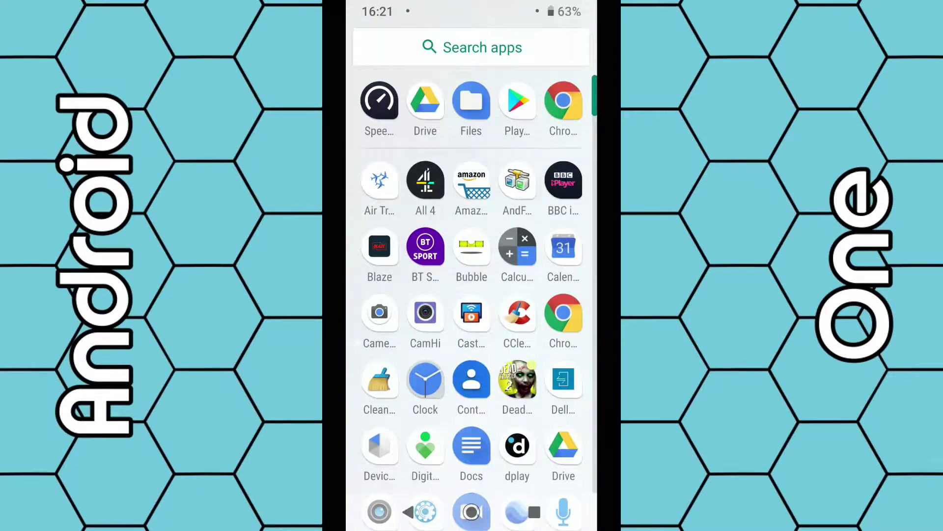
drag(472, 369, 472, 221)
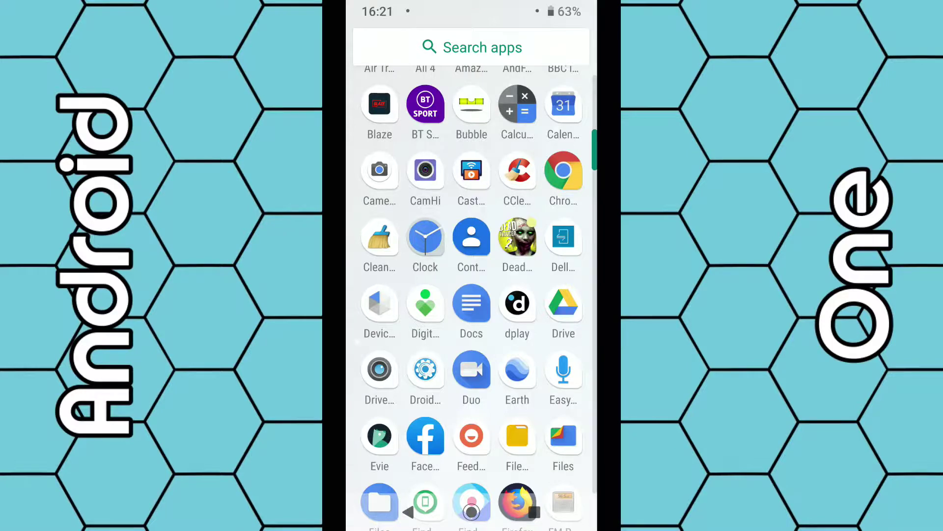
Start Chrome from the app drawer, landing on the google.co.uk search page.
click(563, 172)
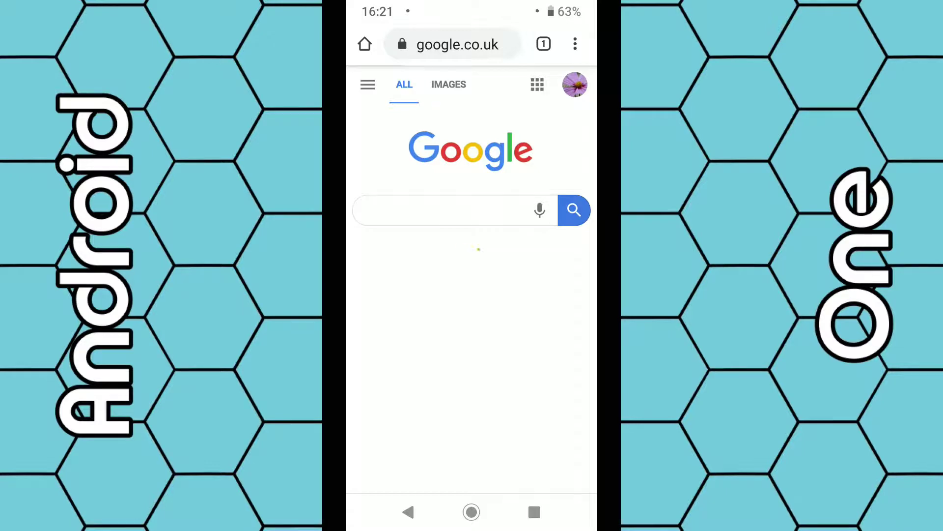
Rerun the recent 'bbc sport' Google search and open the BBC Sport homepage result.
click(443, 210)
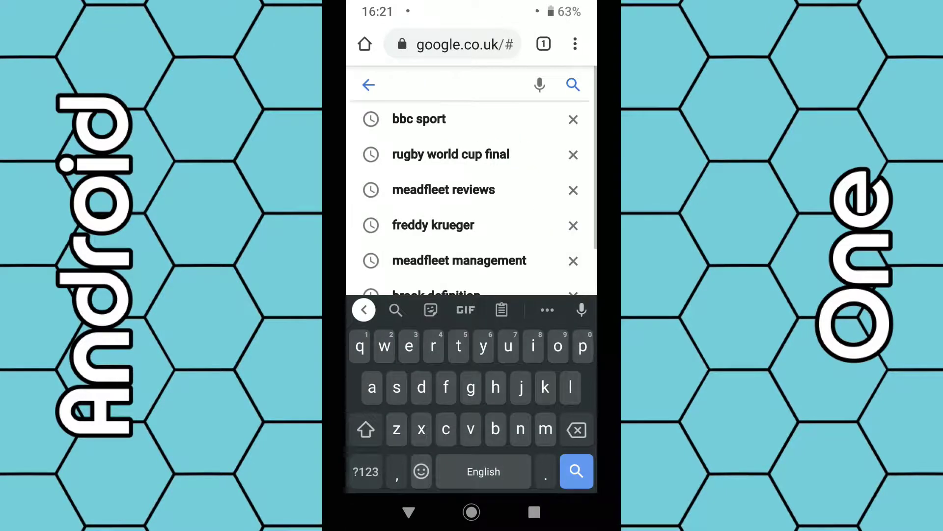
click(419, 119)
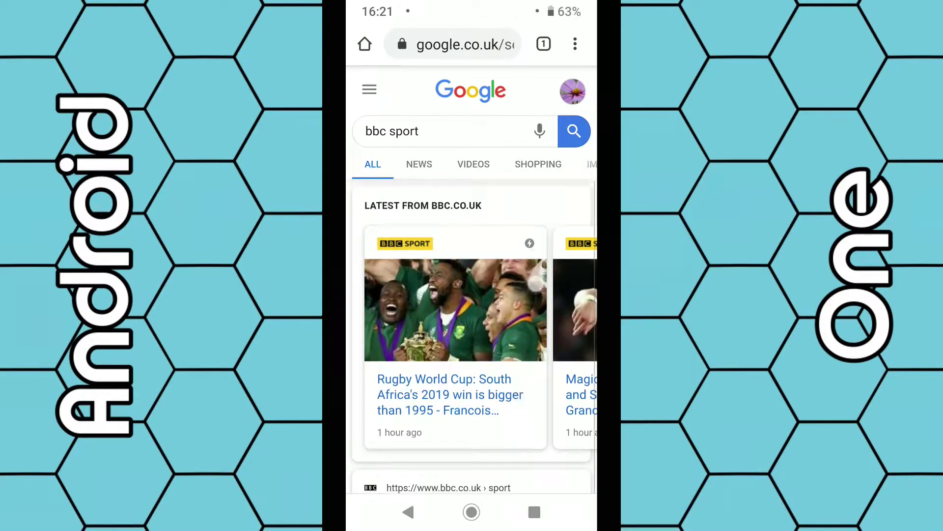
scroll(472, 280, down, 5)
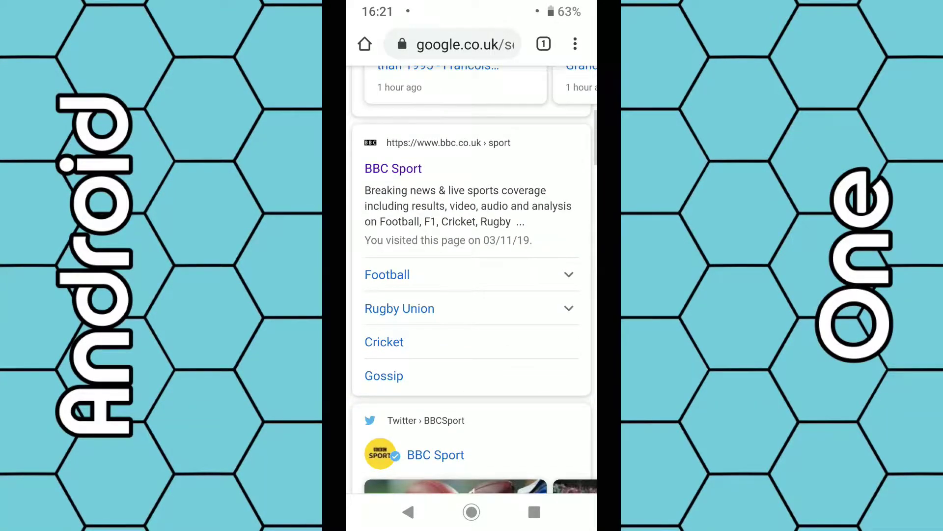
click(393, 173)
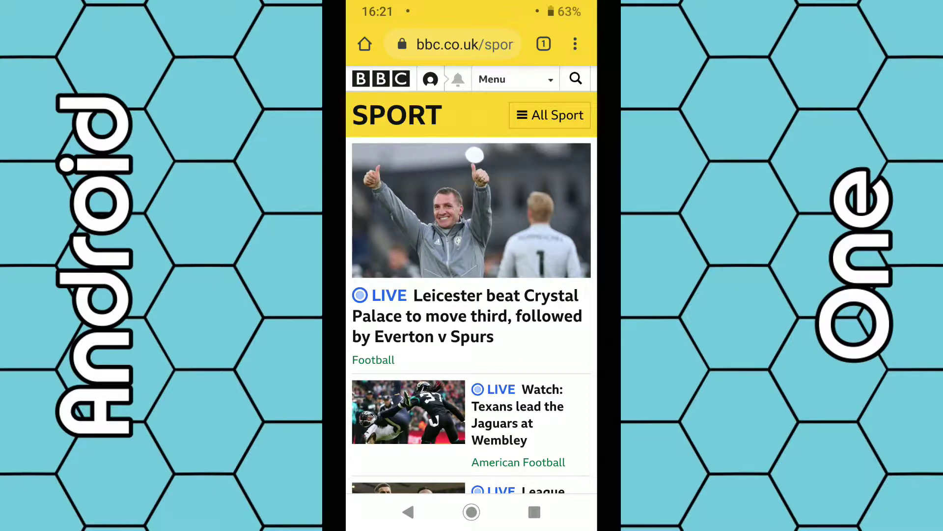
Add a 'BBC Sport' home screen shortcut automatically via Chrome's menu, then return home.
click(575, 45)
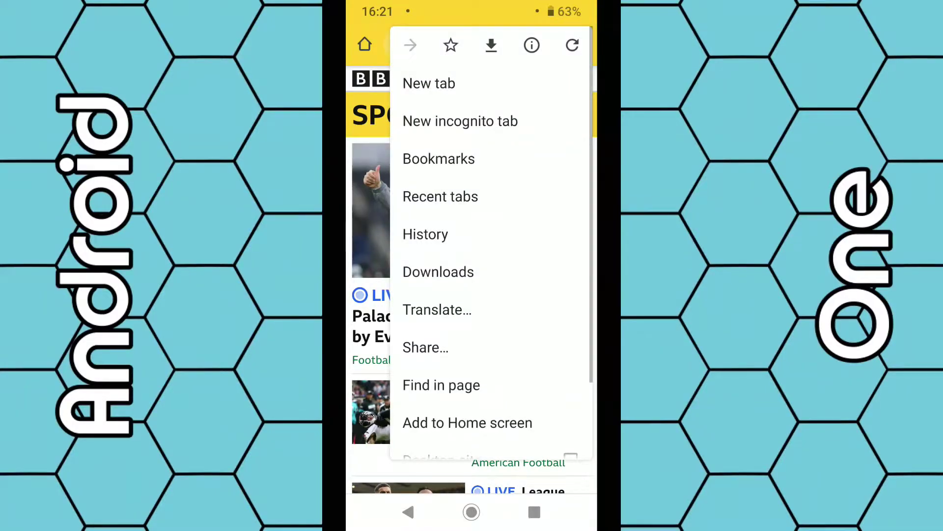
scroll(553, 204, down, 3)
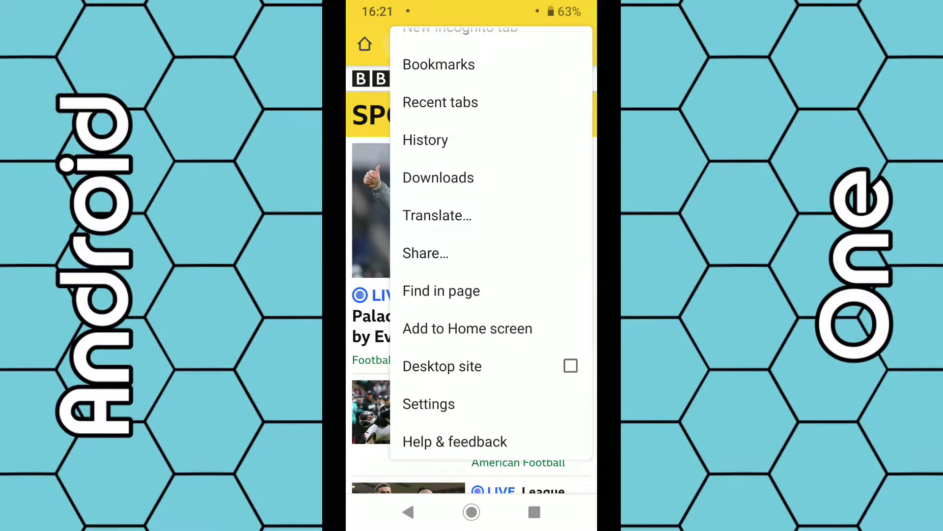
click(514, 327)
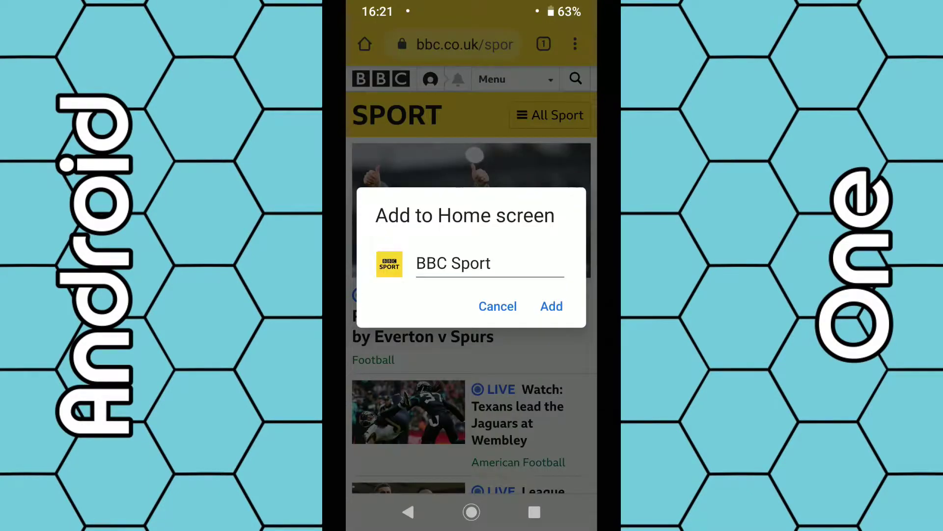
click(552, 305)
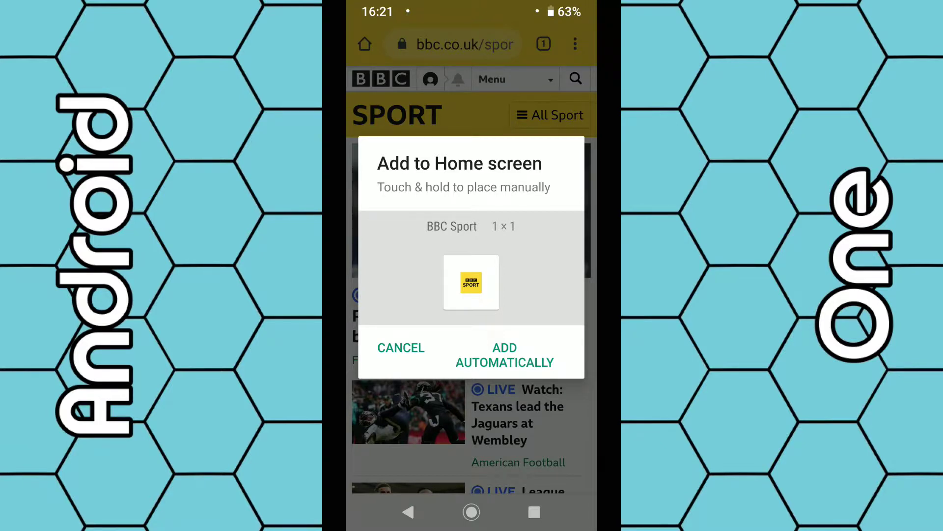
click(505, 355)
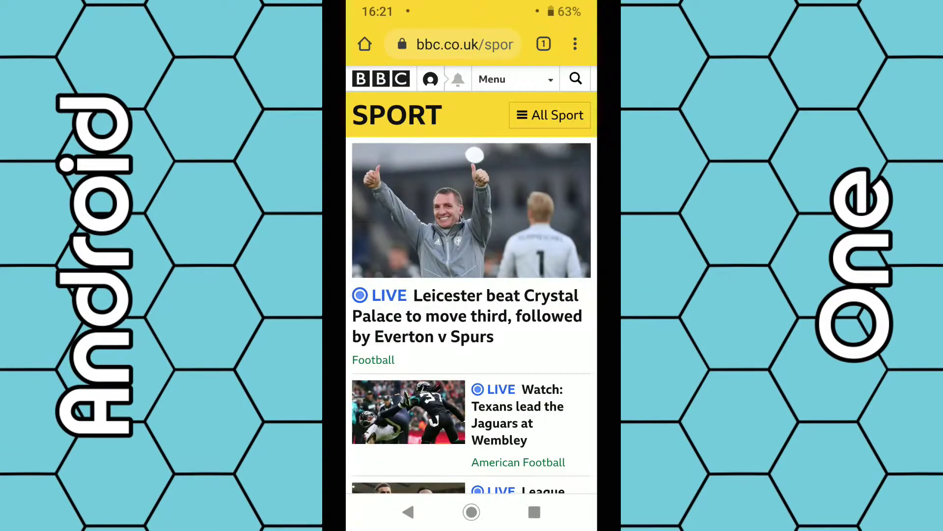
drag(472, 512, 473, 221)
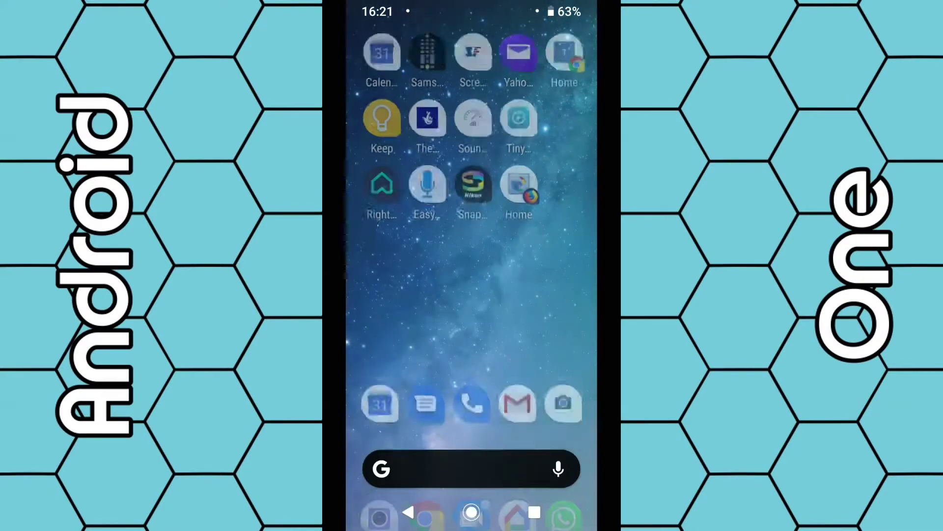
Go to the second home screen page and launch BBC Sport from its new shortcut.
mouse_move(383, 258)
mouse_down()
mouse_move(576, 259)
mouse_move(383, 259)
mouse_up()
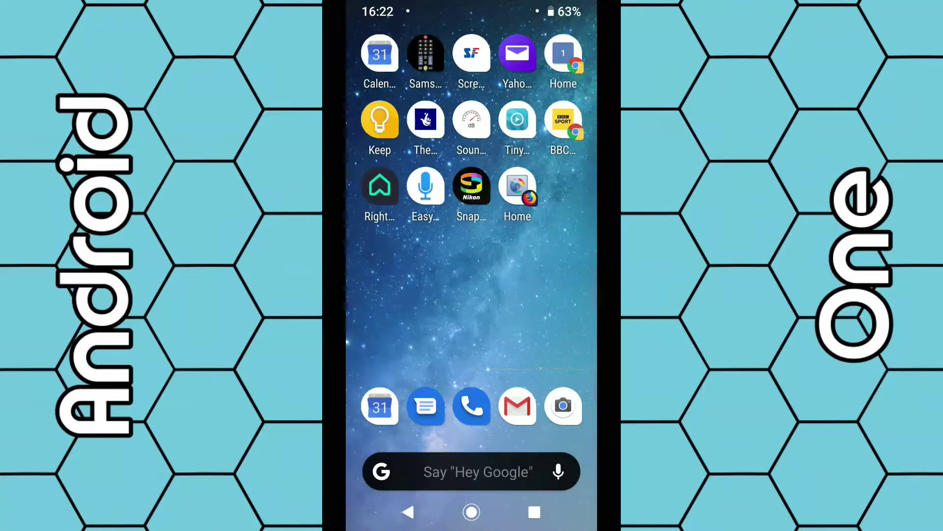
click(579, 192)
click(566, 124)
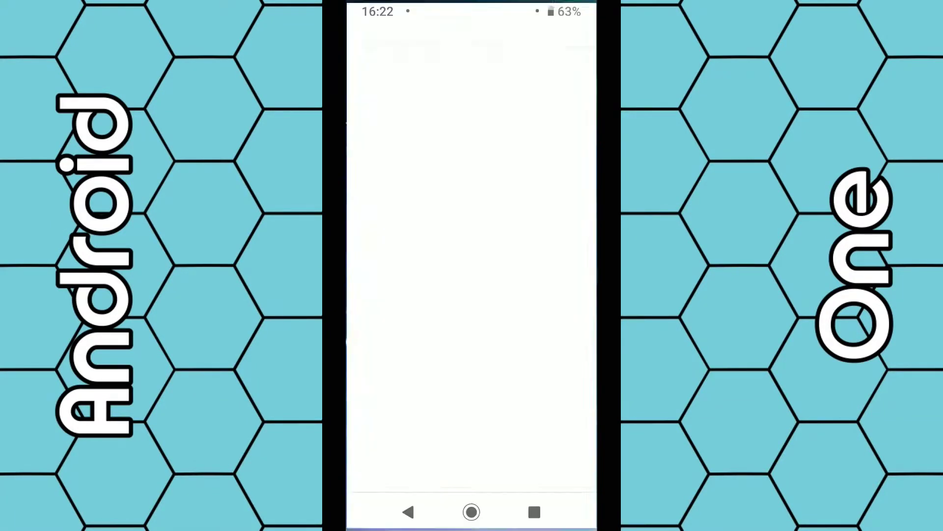